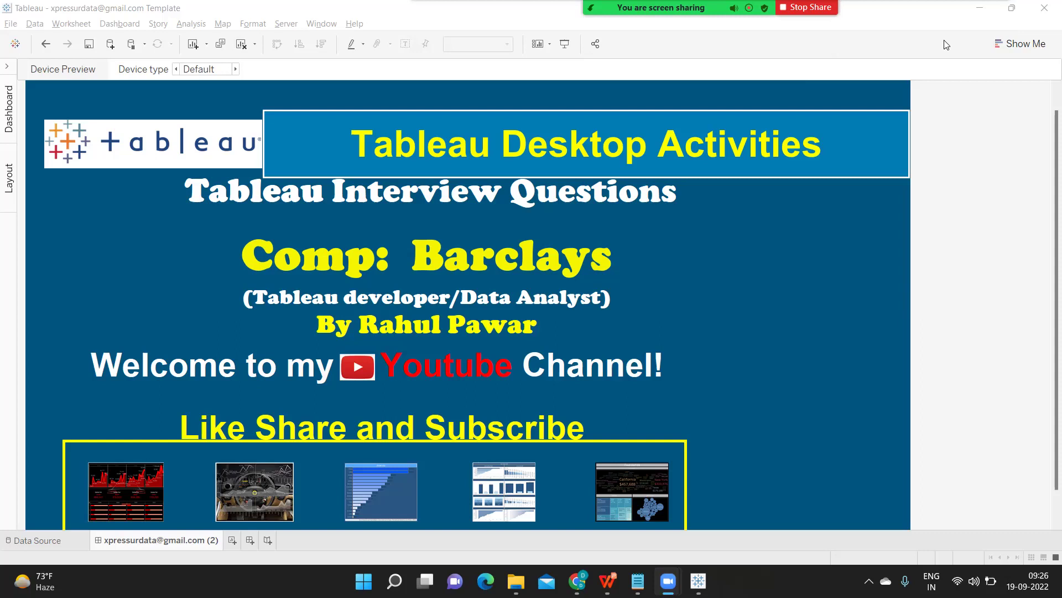
# Switch to the untitled Notepad window holding the Barclays Tableau Developer Round 1 questions.
pyautogui.hotkey('alt', 's')
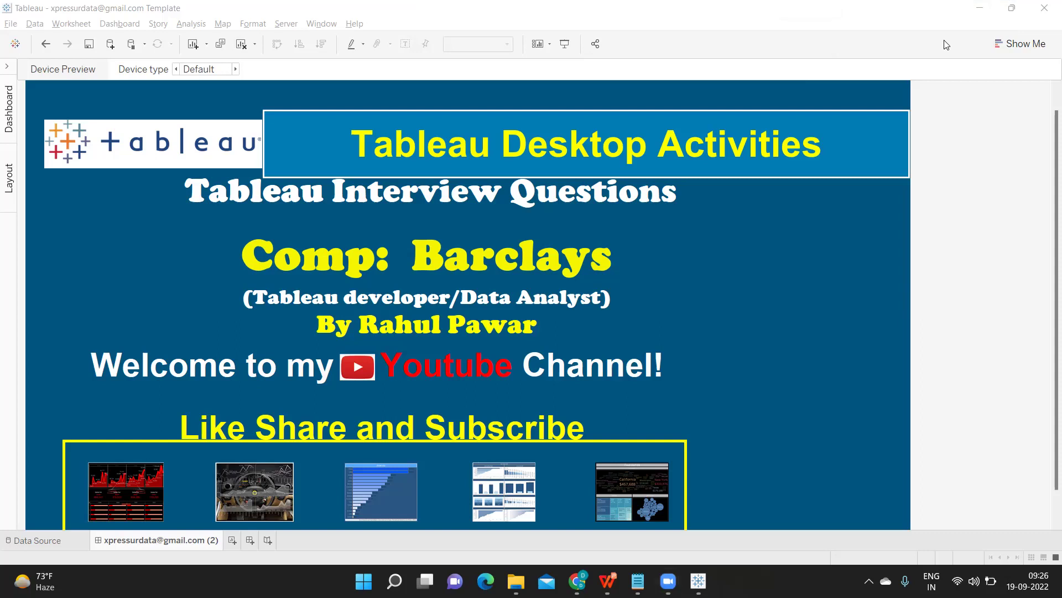
pyautogui.moveTo(638, 581)
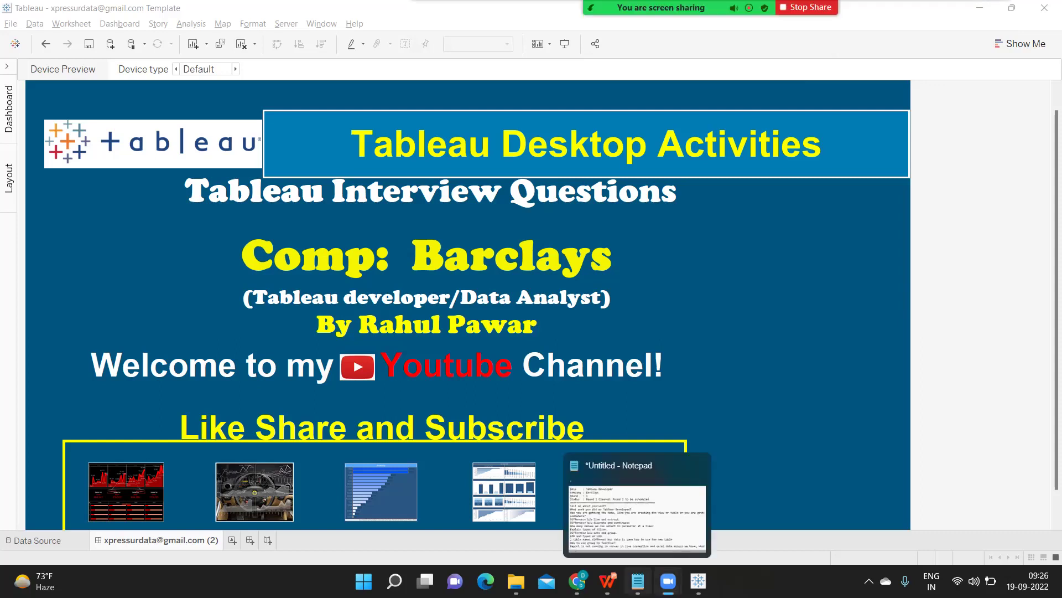
pyautogui.click(634, 509)
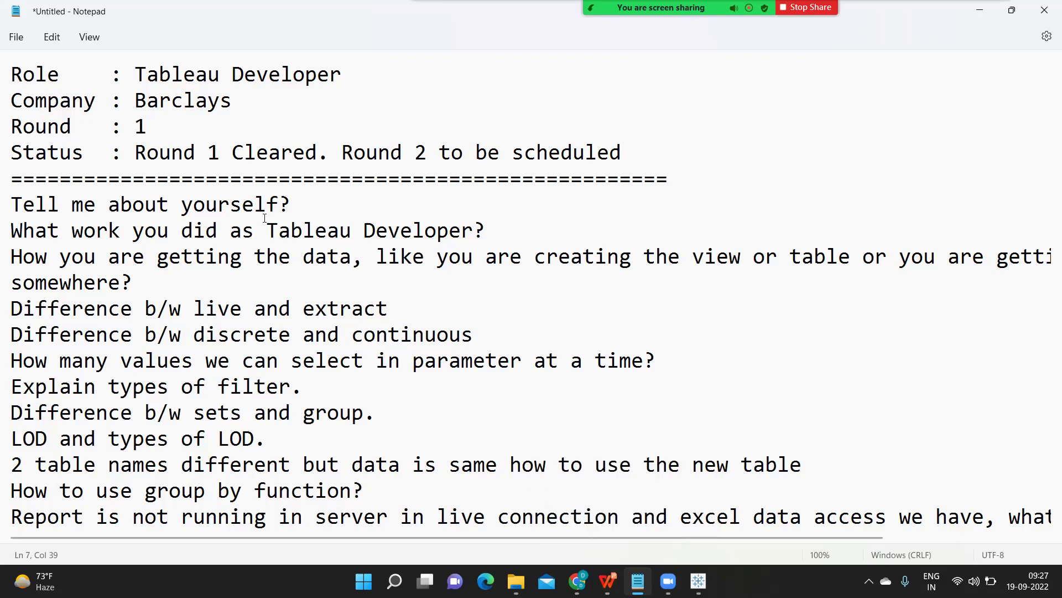
# Add a blank line after 'Tell me about yourself?' for an answer.
pyautogui.click(310, 197)
pyautogui.press('Return')
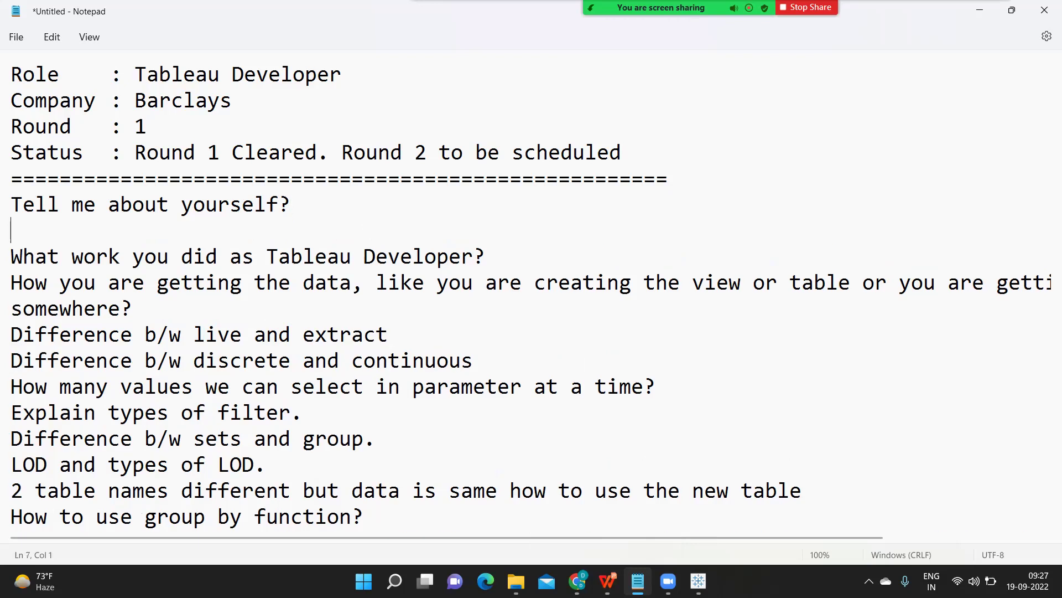
# Type the answer note '==>Role, requirments, migration,server -First answers ( perfect)' on the new line.
pyautogui.write('==>')
pyautogui.click(310, 198)
pyautogui.click(143, 239)
pyautogui.write('Role, requirm')
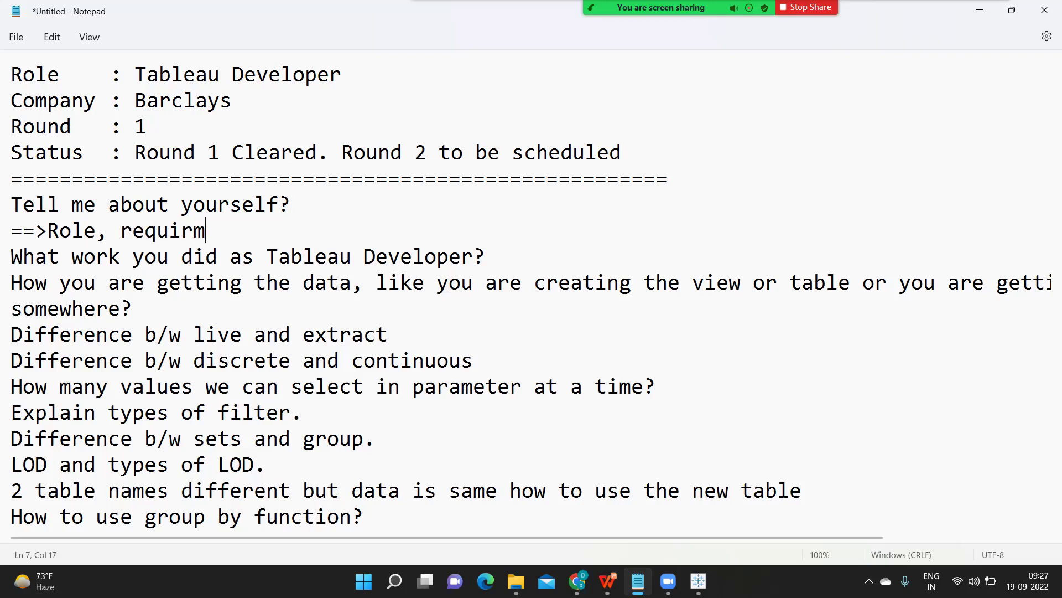
pyautogui.write('ents, migration,')
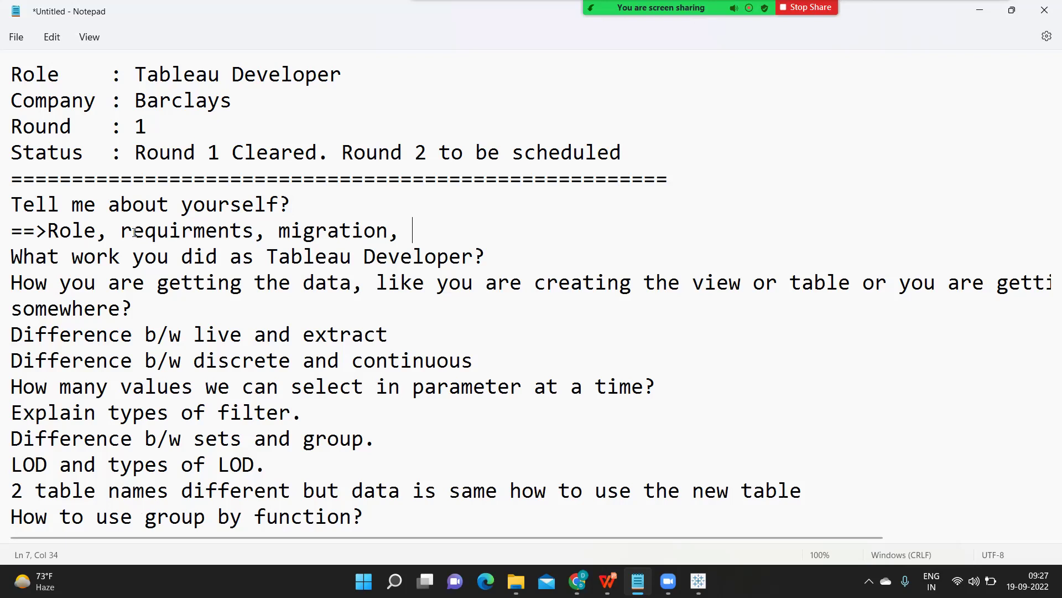
pyautogui.press('BackSpace')
pyautogui.write('server')
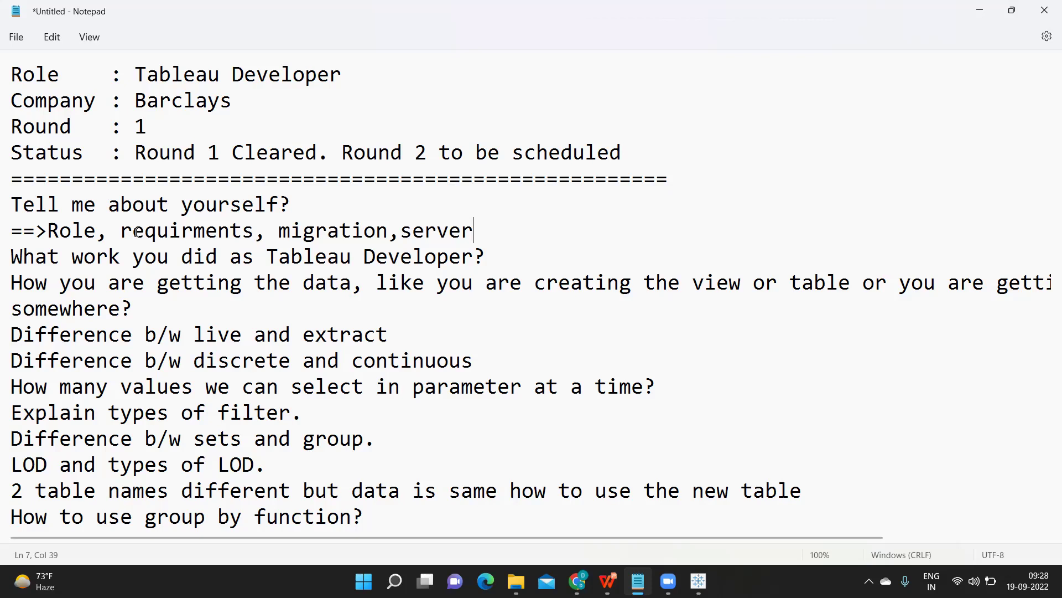
pyautogui.write('-First answe')
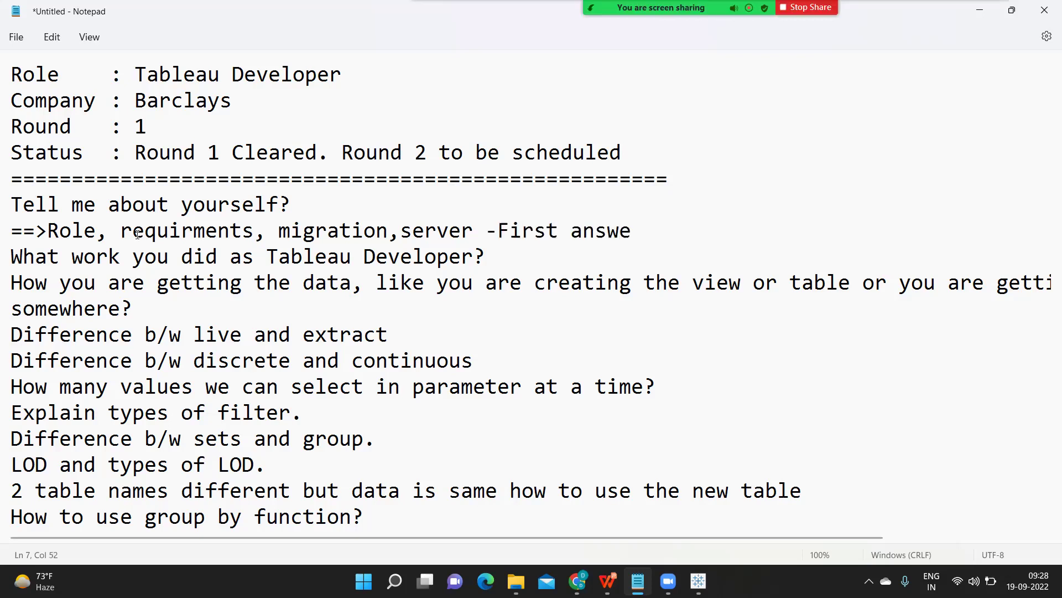
pyautogui.write('rs ( perfect)')
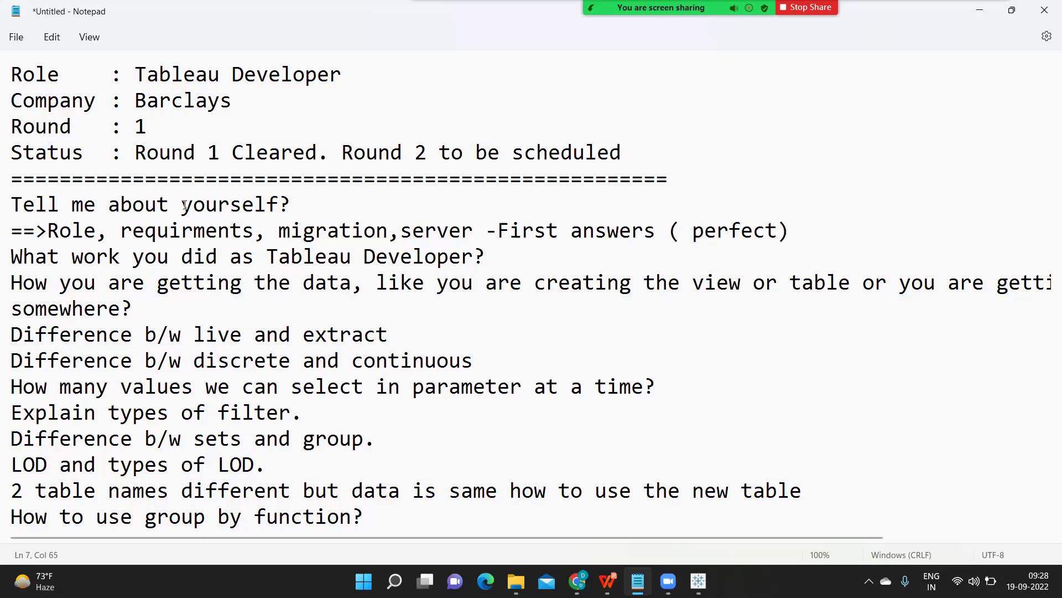
# Insert 'Documentation,testing,' after 'Role,' in the answer note.
pyautogui.moveTo(790, 230); pyautogui.dragTo(616, 239)
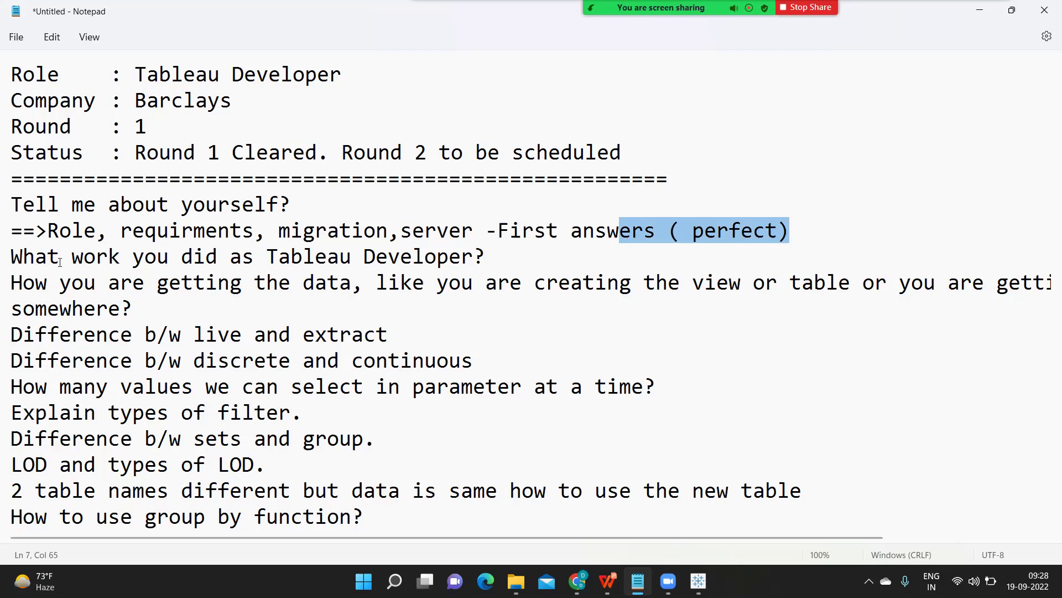
pyautogui.doubleClick(74, 231)
pyautogui.click(115, 233)
pyautogui.write('Documents,')
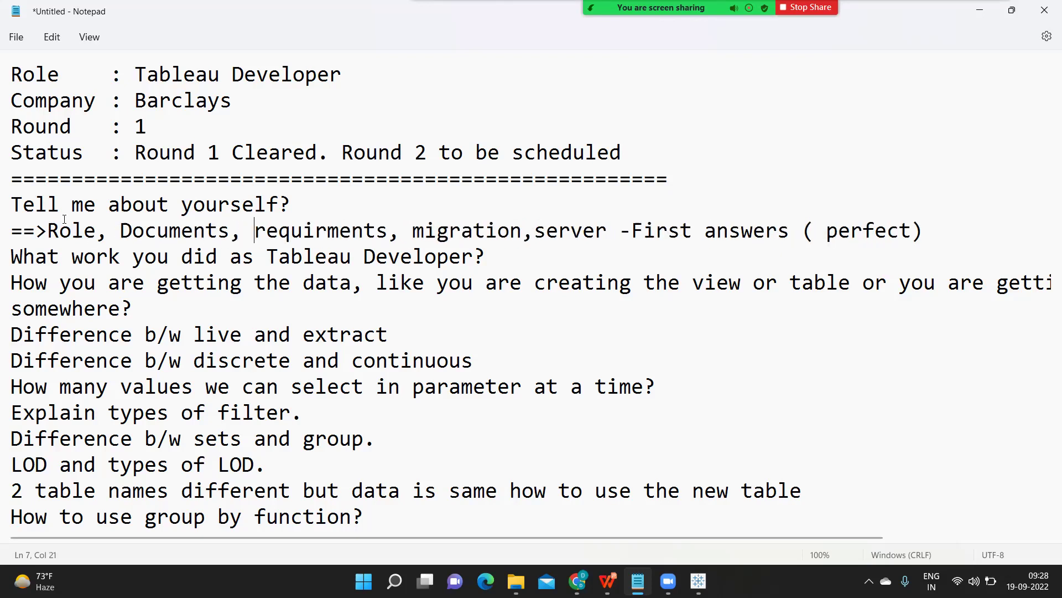
pyautogui.doubleClick(186, 232)
pyautogui.click(218, 232)
pyautogui.write('ation')
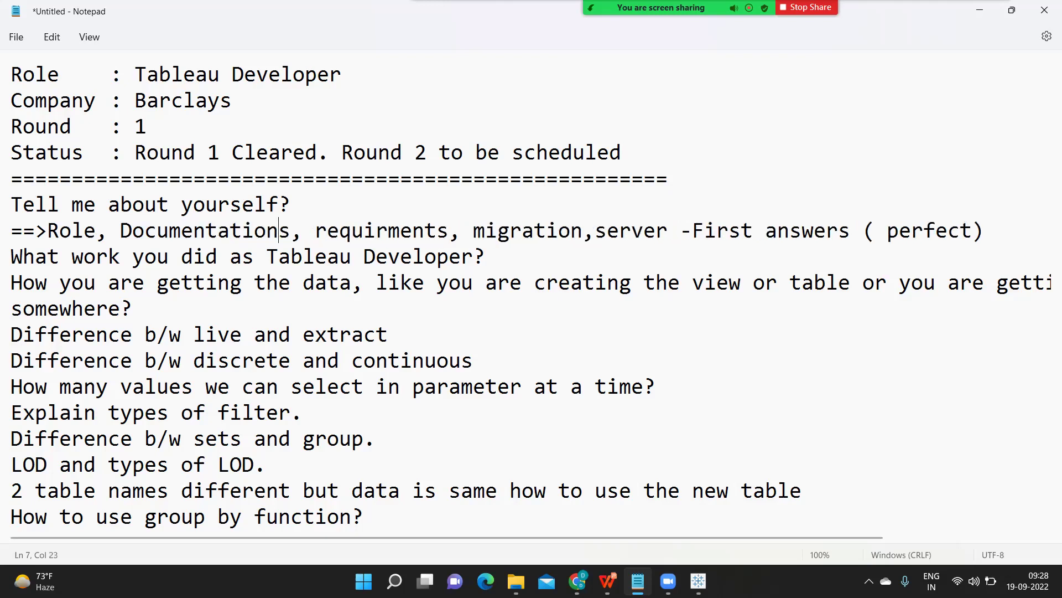
pyautogui.press('Delete')
pyautogui.press('Right')
pyautogui.write('testing,')
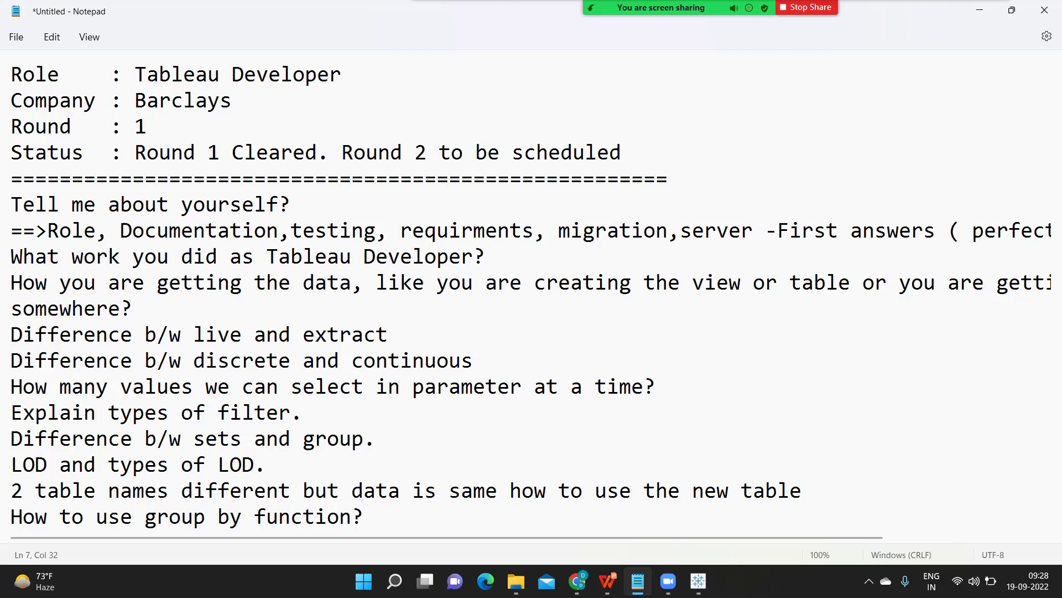
# Add 'development,' after 'testing,' and move 'server -First answers ( perfect)' to its own line.
pyautogui.doubleClick(716, 235)
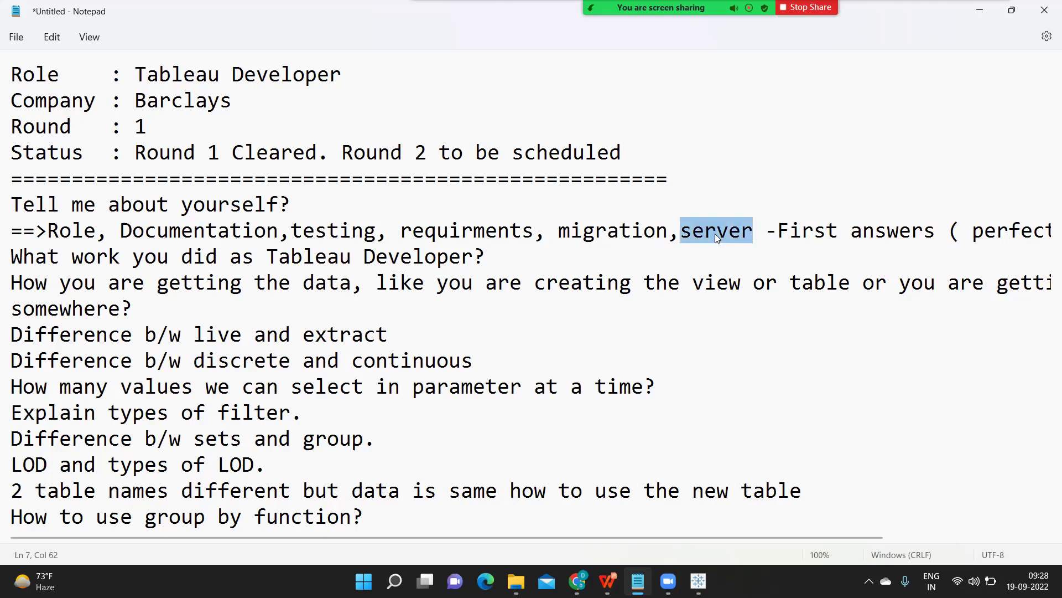
pyautogui.click(121, 230)
pyautogui.moveTo(320, 225); pyautogui.dragTo(751, 225)
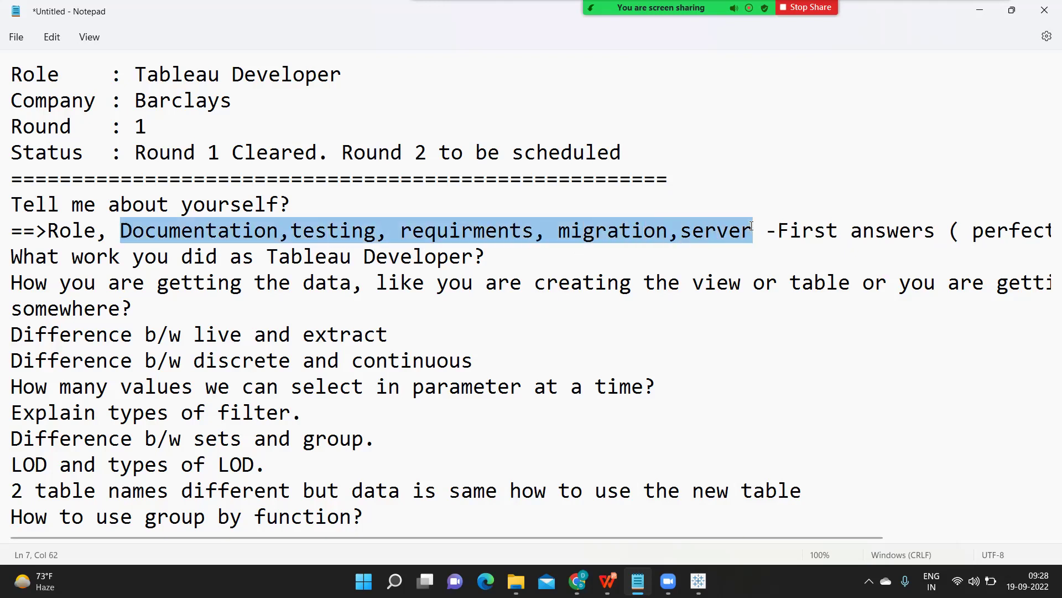
pyautogui.click(392, 236)
pyautogui.write('development,')
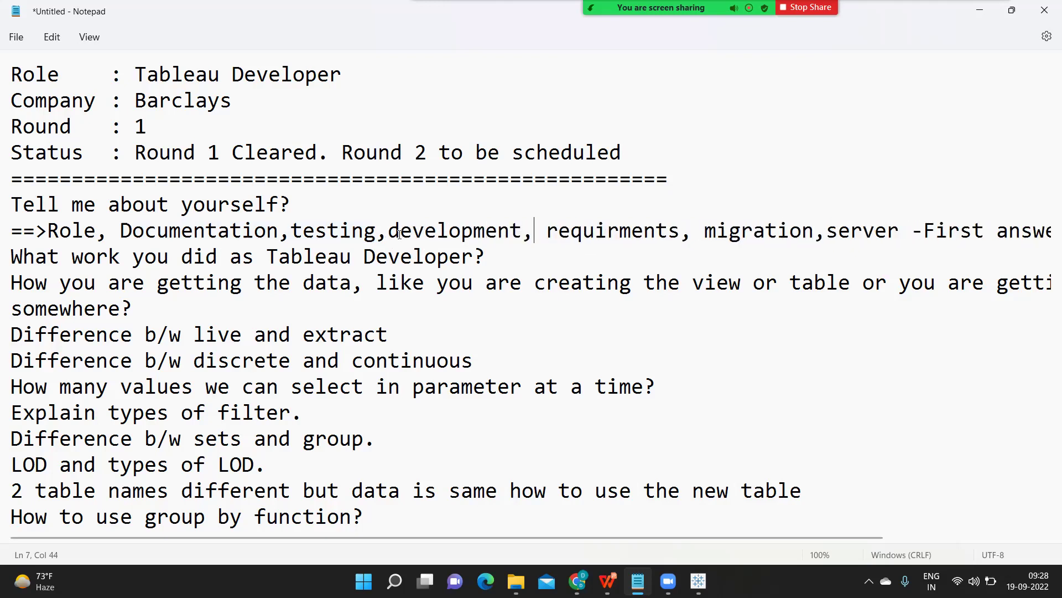
pyautogui.click(828, 233)
pyautogui.press('Return')
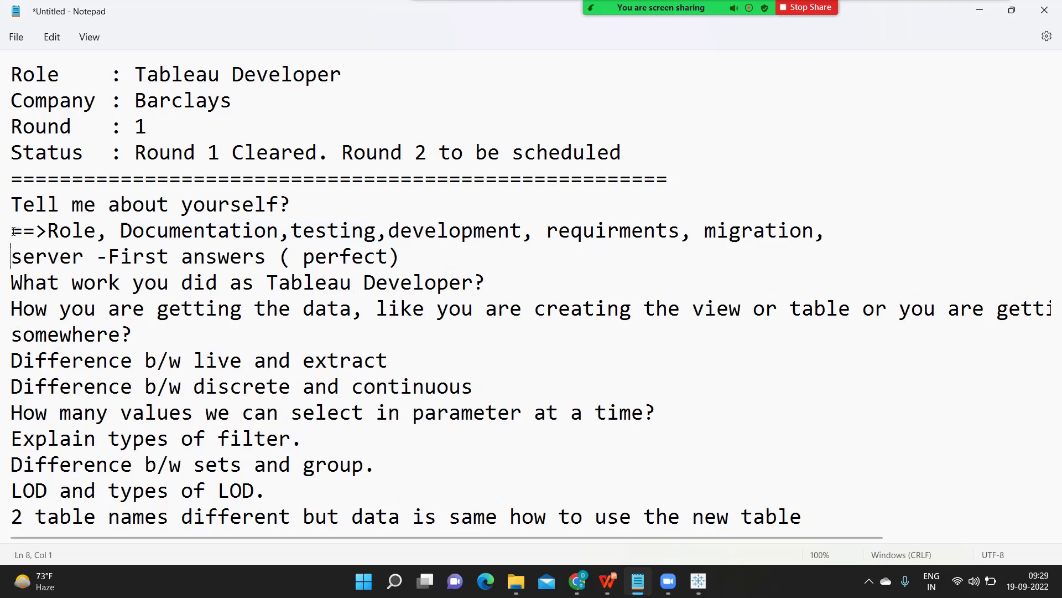
pyautogui.moveTo(13, 231); pyautogui.dragTo(405, 261)
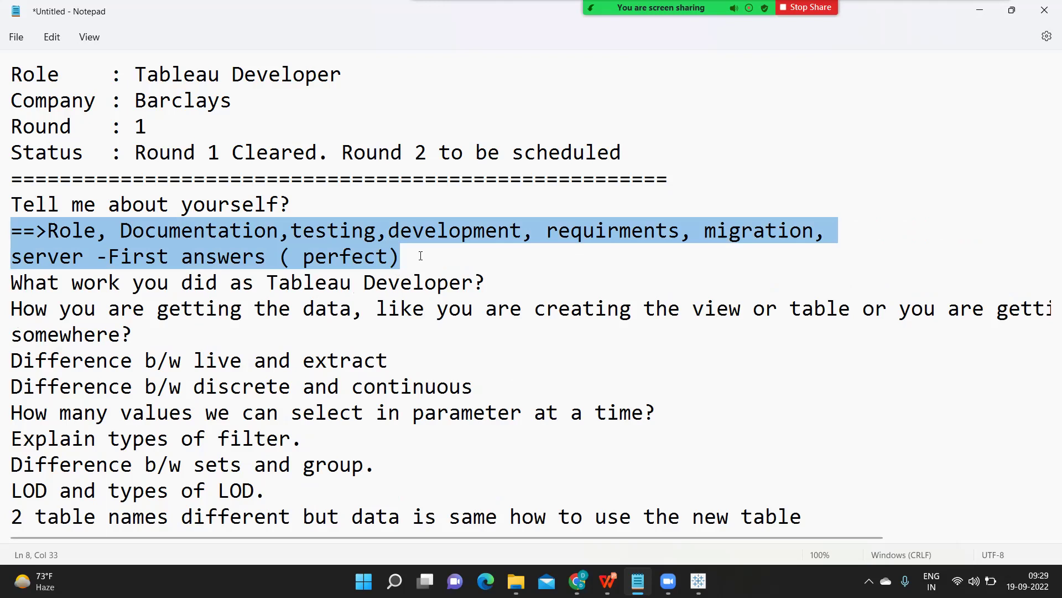
pyautogui.click(421, 256)
pyautogui.moveTo(400, 256); pyautogui.dragTo(23, 229)
pyautogui.moveTo(13, 200); pyautogui.dragTo(289, 202)
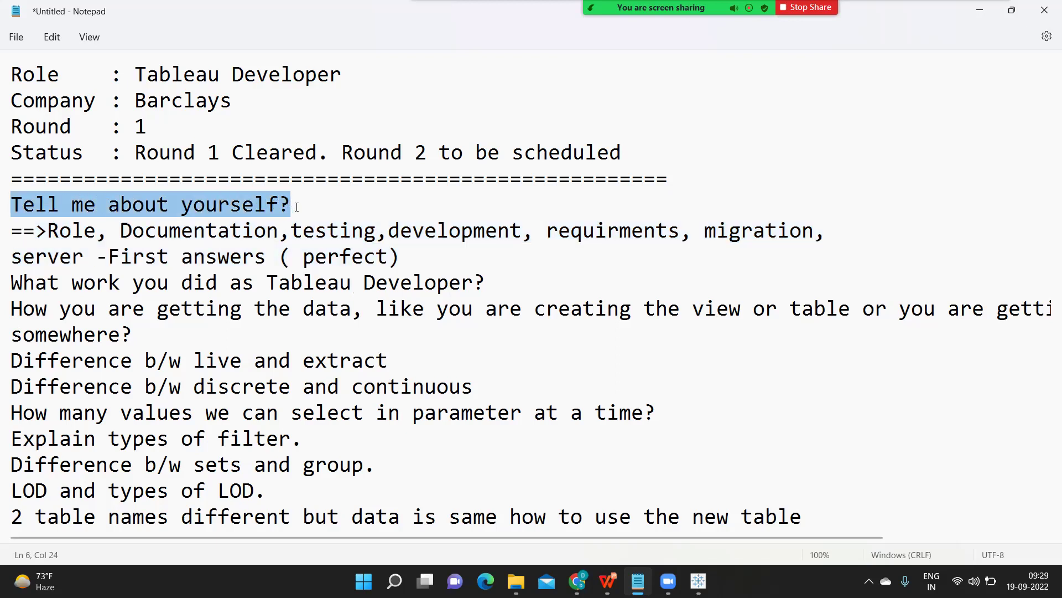
pyautogui.moveTo(402, 257); pyautogui.dragTo(33, 233)
pyautogui.moveTo(401, 256); pyautogui.dragTo(14, 239)
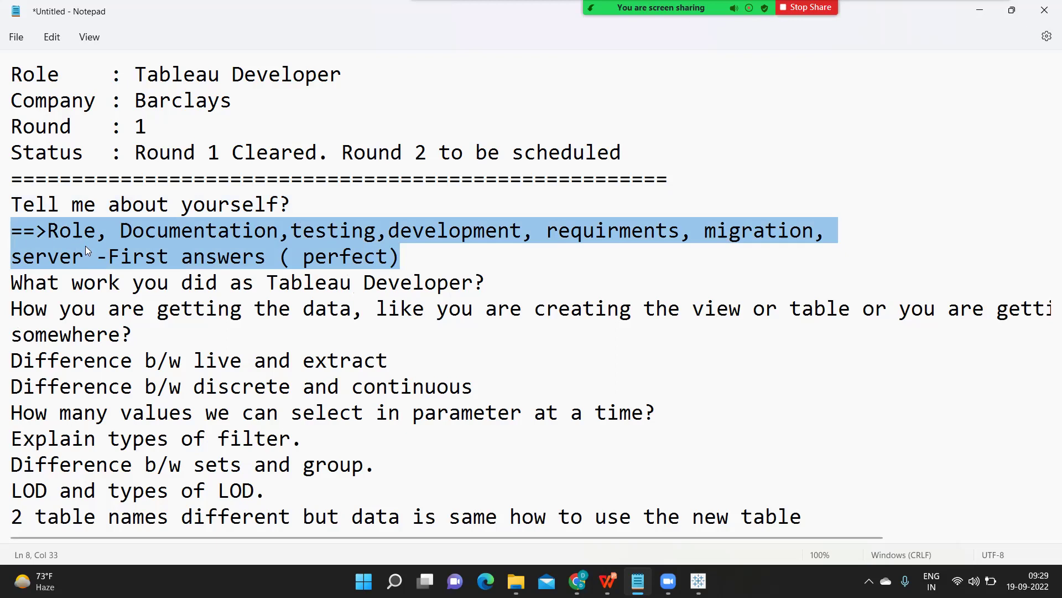
pyautogui.scroll(-1, 86, 245)
pyautogui.scroll(1, 62, 259)
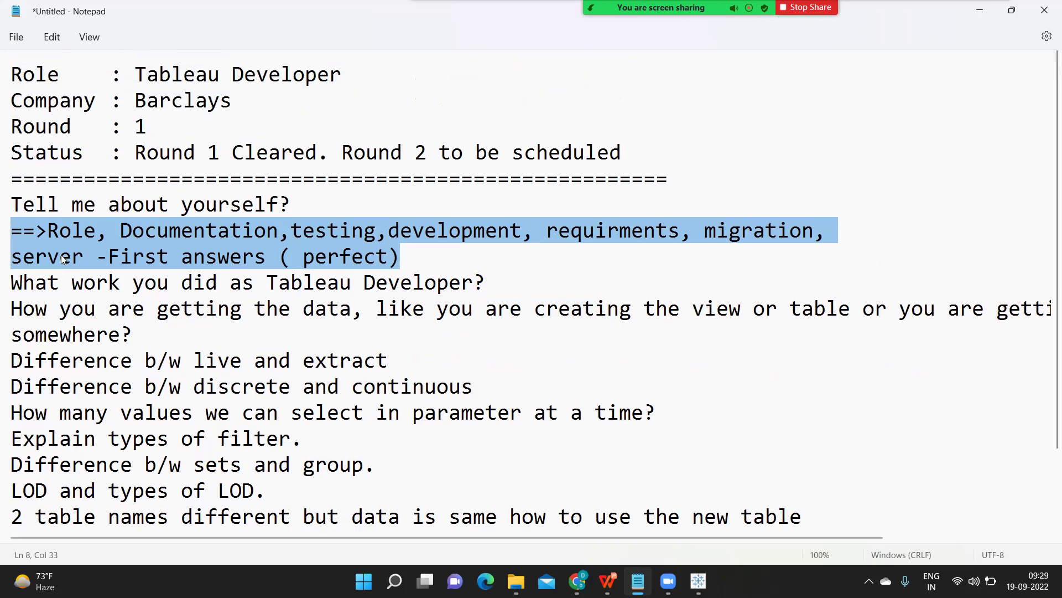
pyautogui.moveTo(118, 284); pyautogui.dragTo(485, 284)
# Append '/Data analyst' after 'Tableau Developer' in the second question.
pyautogui.click(472, 284)
pyautogui.write('/Data analyst')
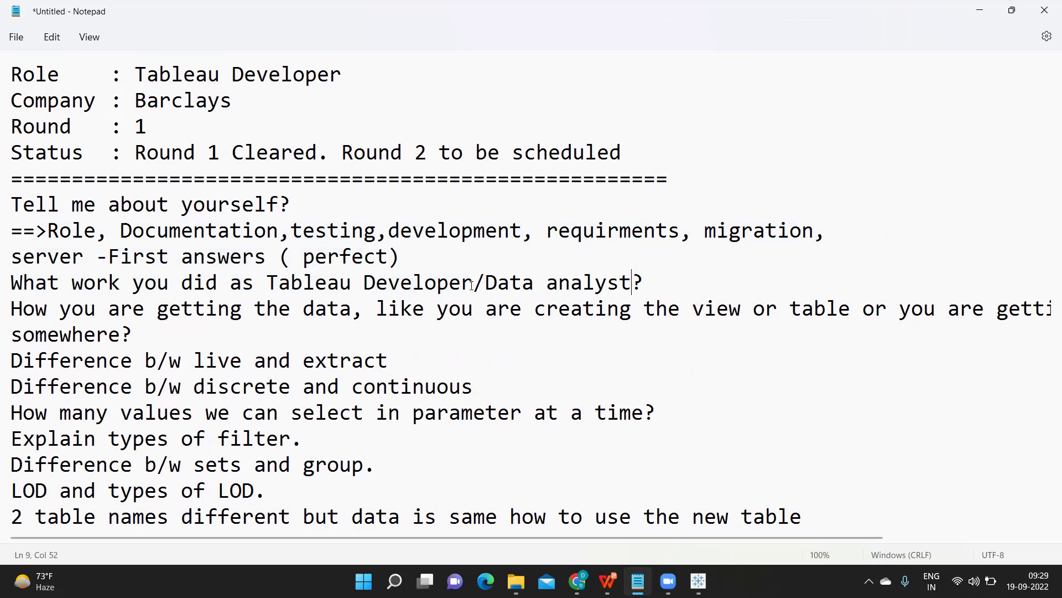
pyautogui.click(398, 284)
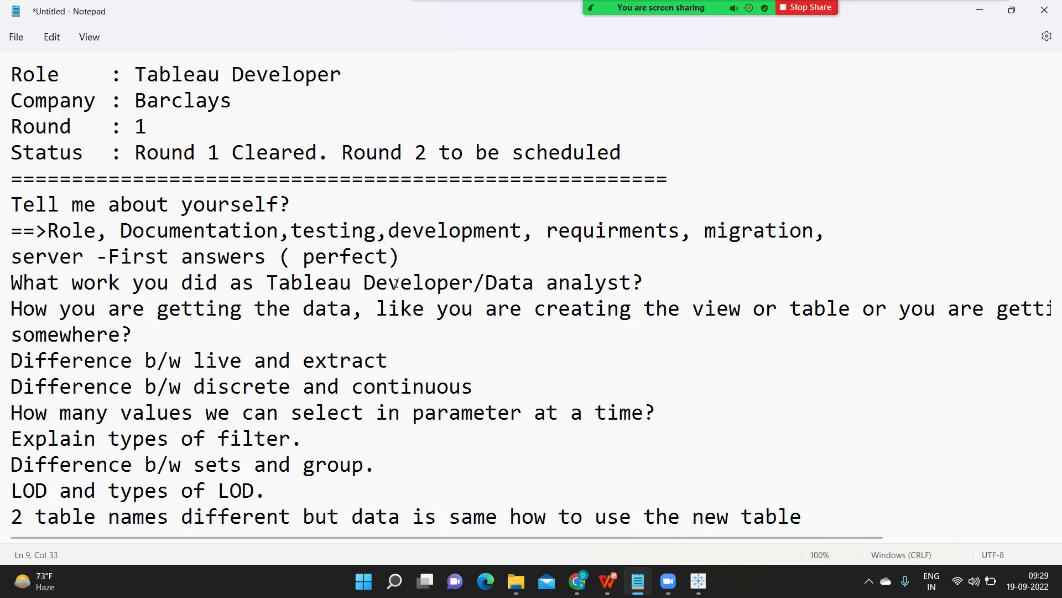